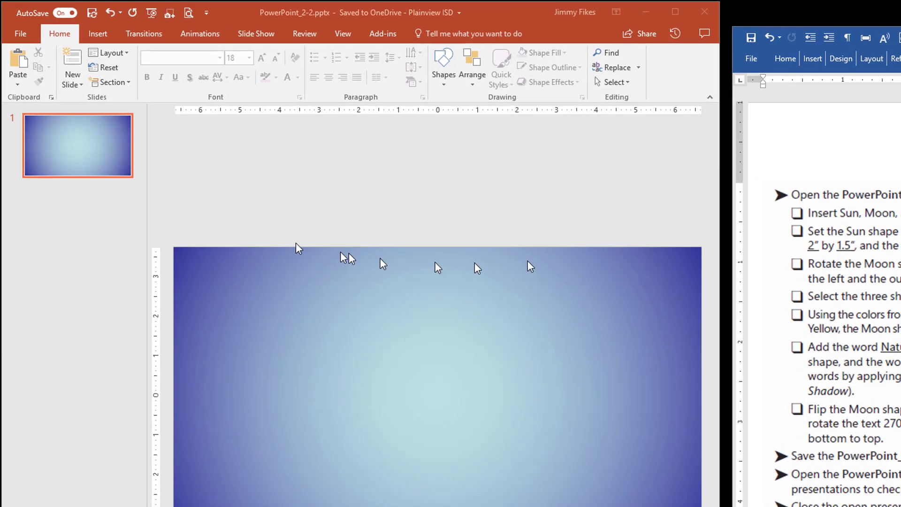
Step: Draw a Sun shape by dragging on the slide, then undo it
click(96, 38)
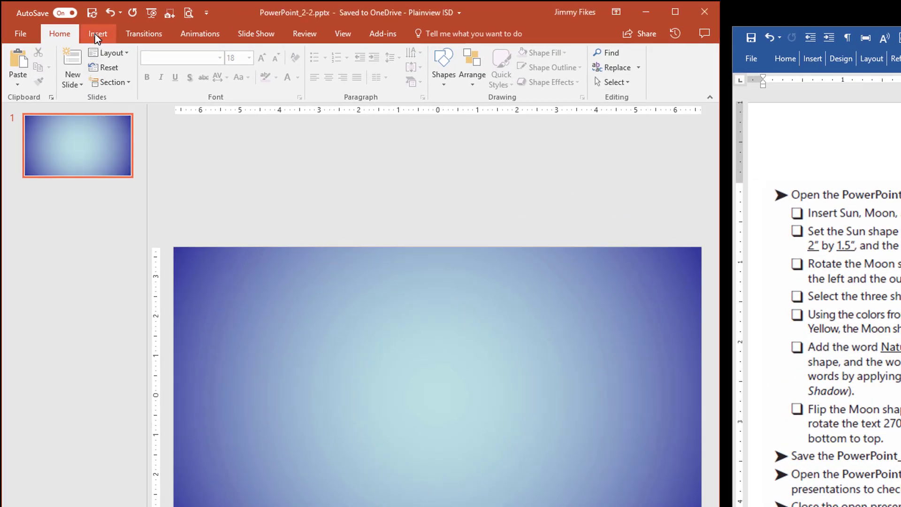
click(96, 38)
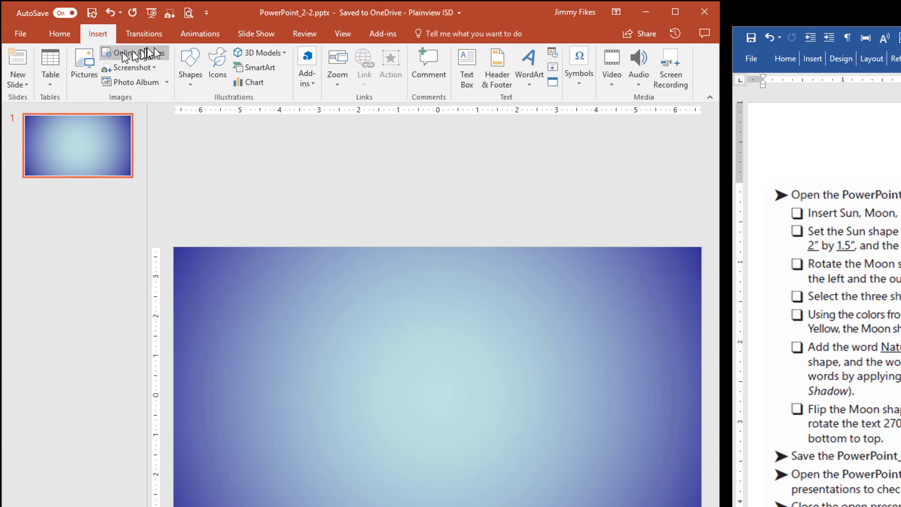
click(189, 68)
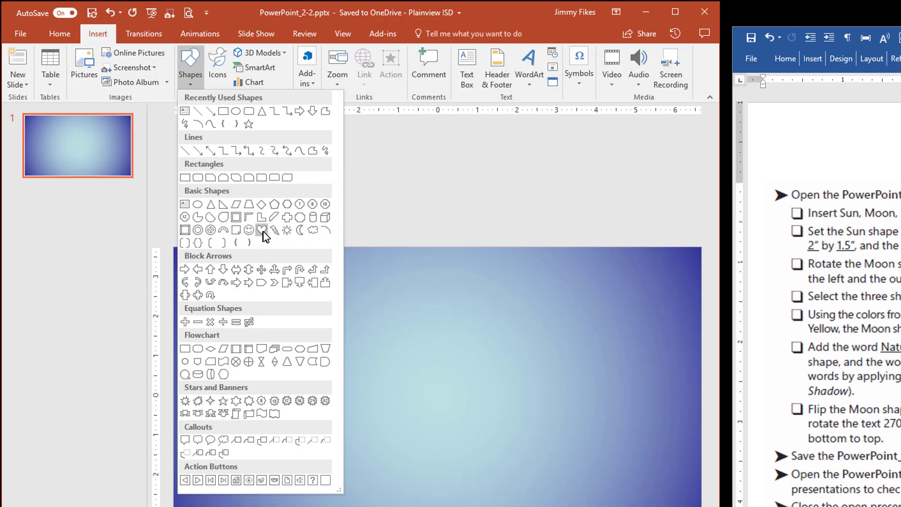
click(286, 230)
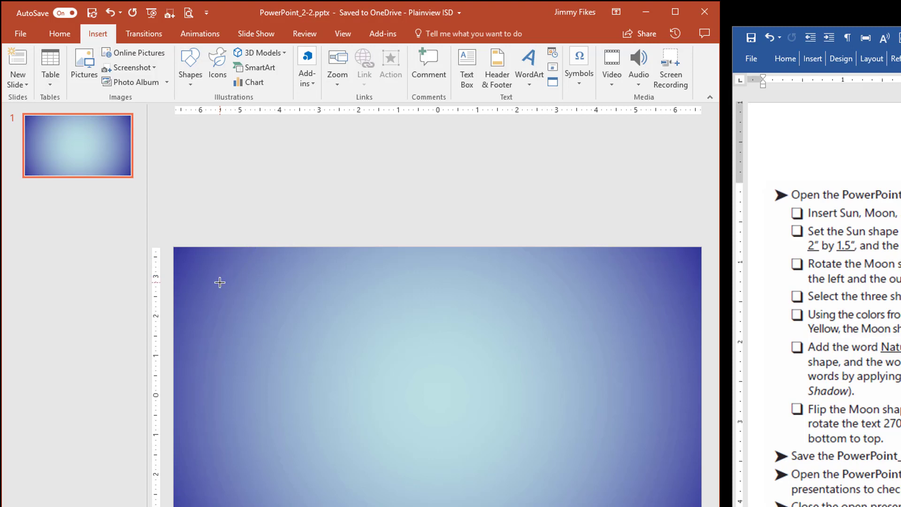
mouse_move(219, 284)
mouse_down()
mouse_move(422, 406)
mouse_move(439, 353)
mouse_move(427, 322)
mouse_move(397, 427)
mouse_move(288, 456)
mouse_move(268, 423)
mouse_move(270, 328)
mouse_move(378, 351)
mouse_move(358, 411)
mouse_move(328, 378)
mouse_move(328, 334)
mouse_move(342, 352)
mouse_up()
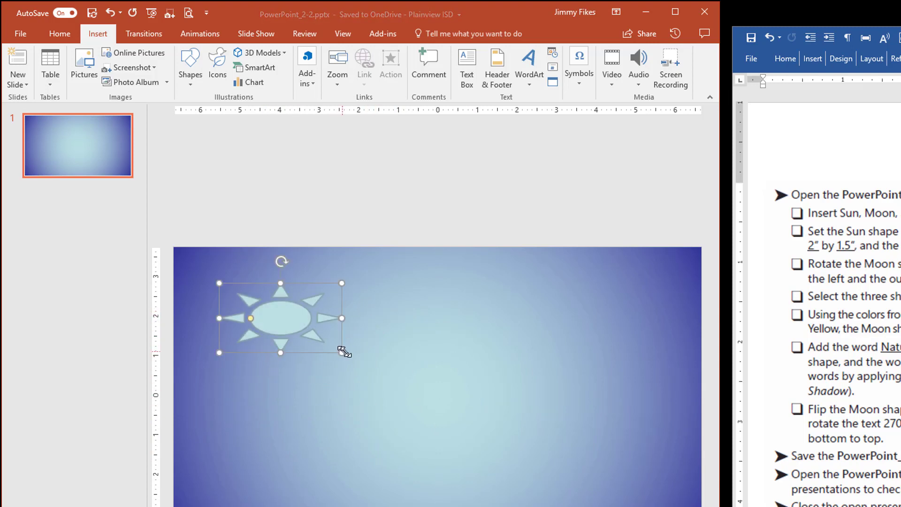
key(ctrl+z)
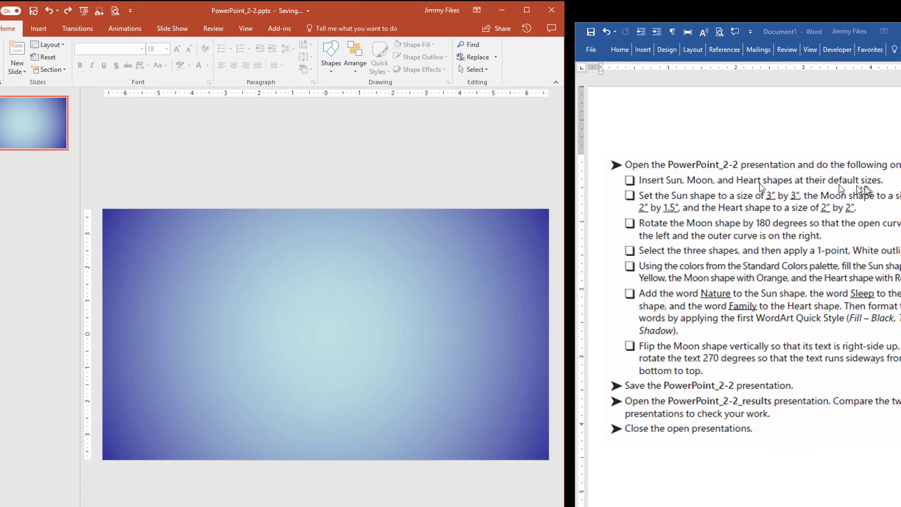
Step: Place a default-size Sun shape at the slide's upper left
click(37, 29)
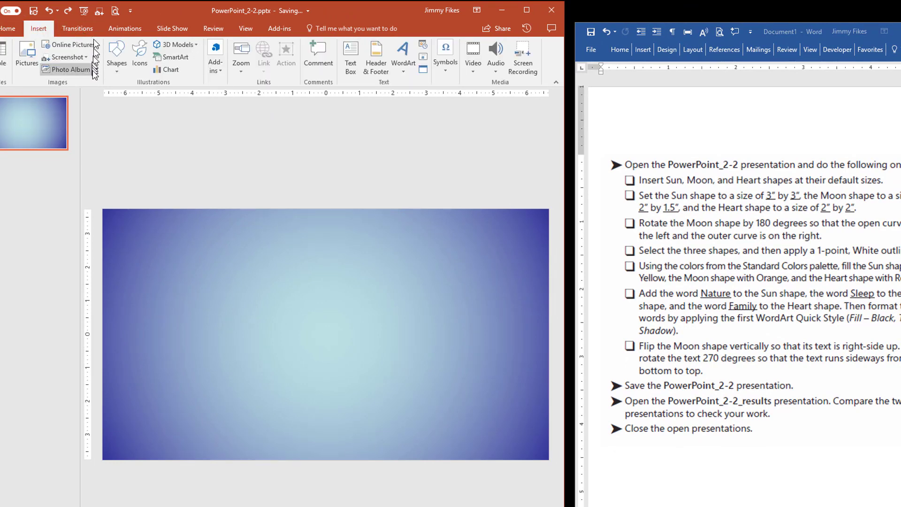
click(117, 66)
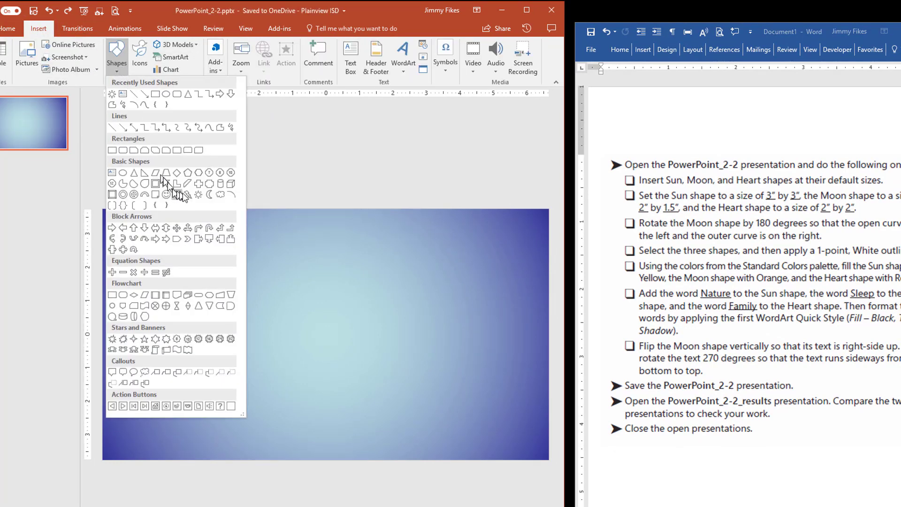
click(198, 194)
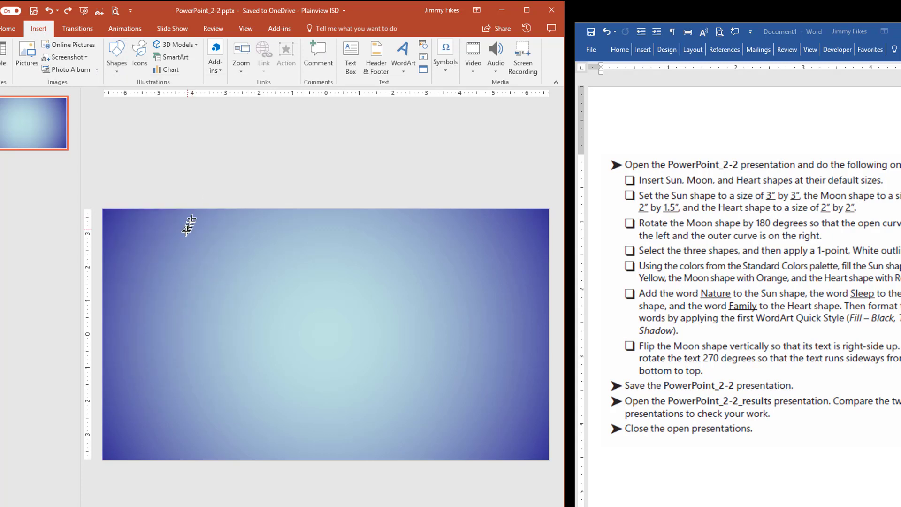
click(147, 251)
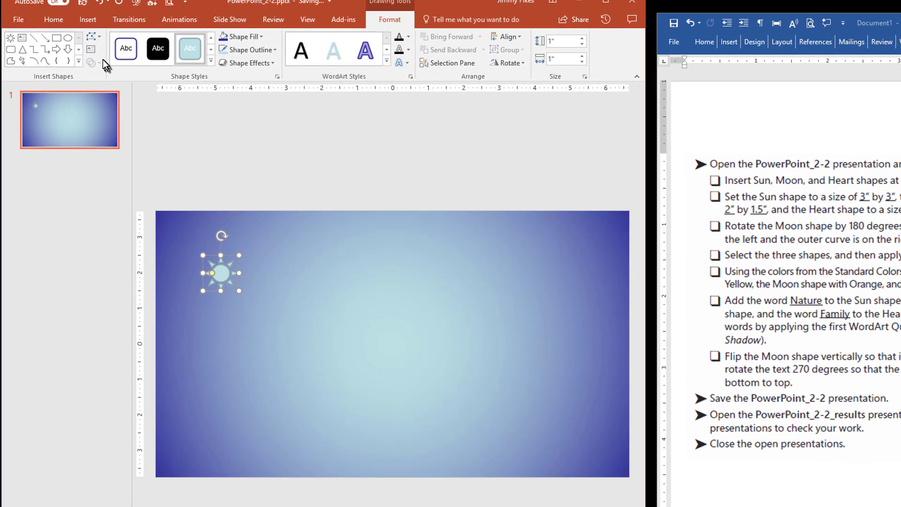
Step: Add a Moon near the slide centre and a default-size Heart at lower right
click(79, 61)
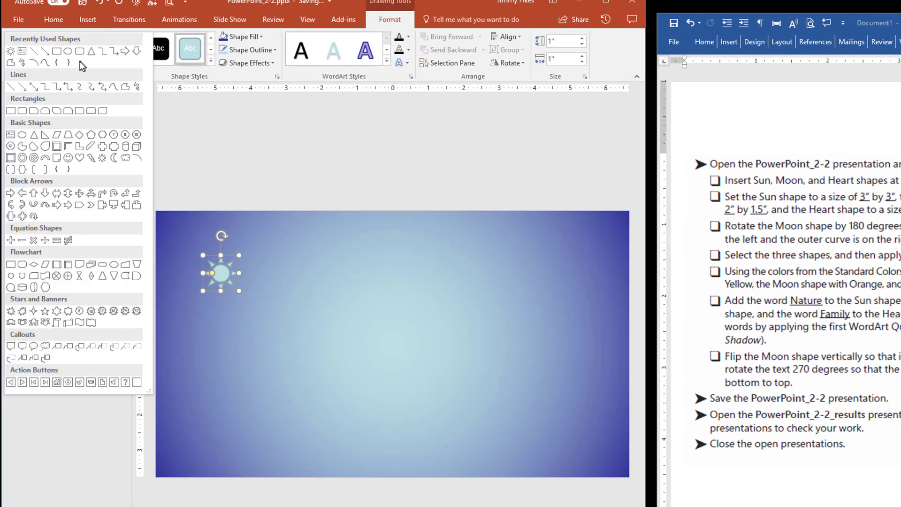
click(114, 158)
drag(335, 323, 354, 359)
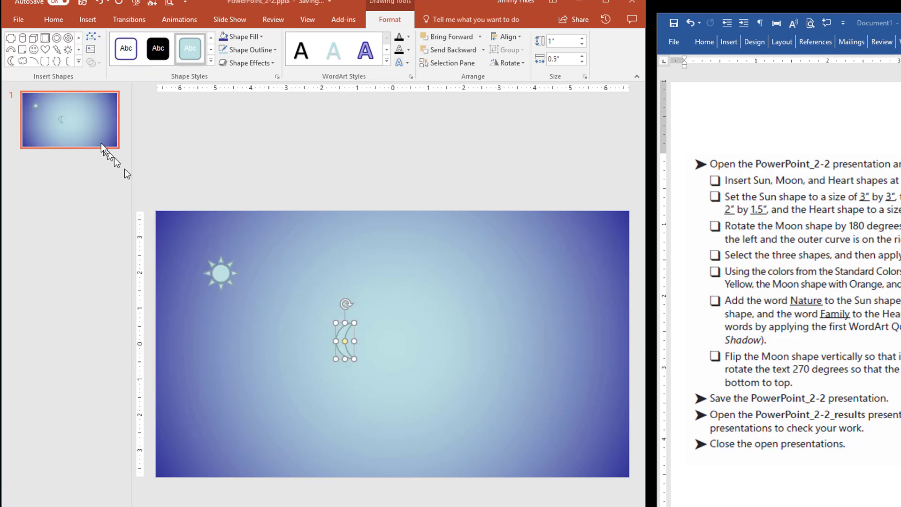
click(79, 61)
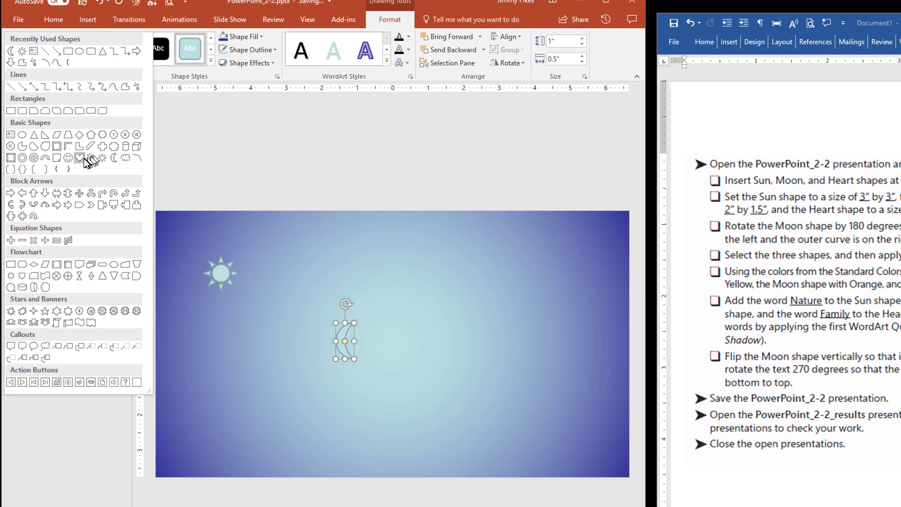
click(84, 162)
click(479, 367)
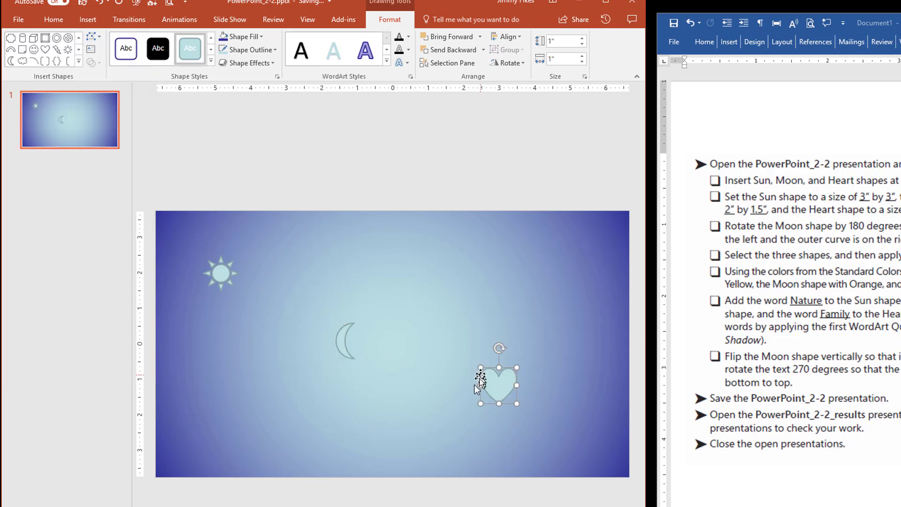
click(458, 396)
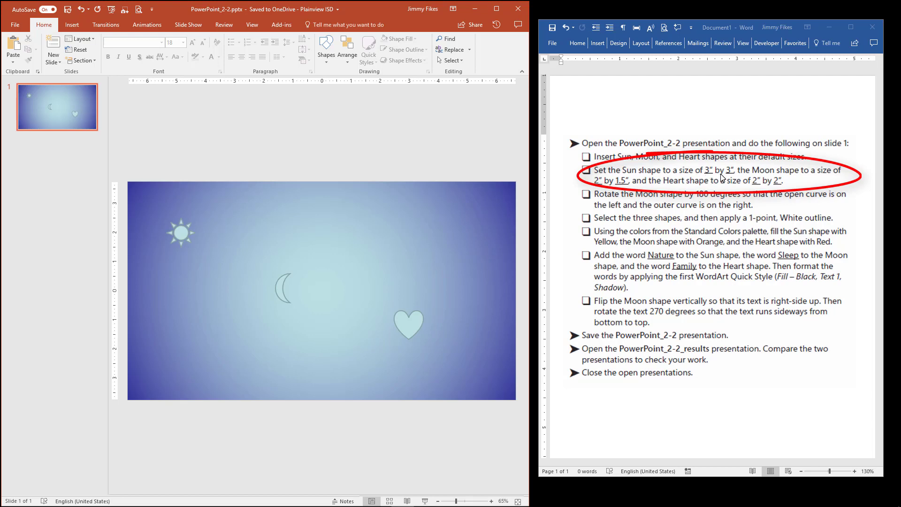
Step: Size the Sun to 3" height and 3" width
click(173, 236)
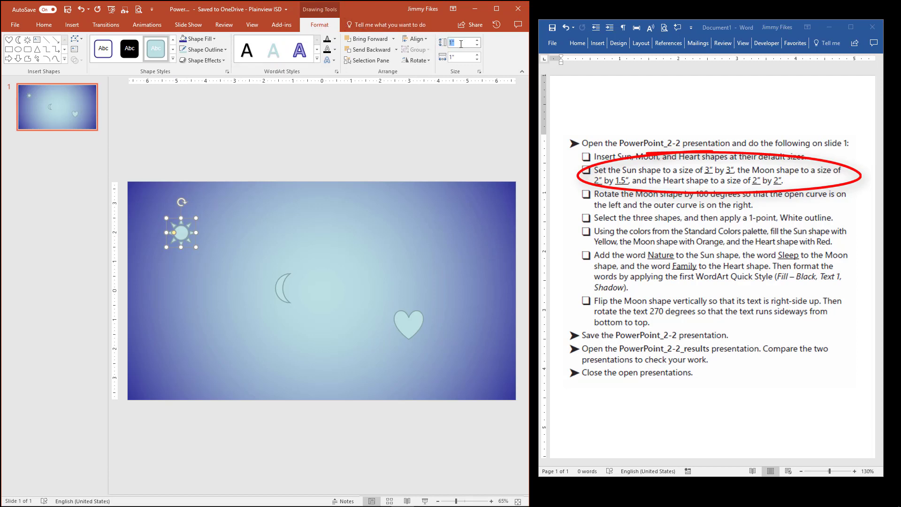
text(3)
key(Return)
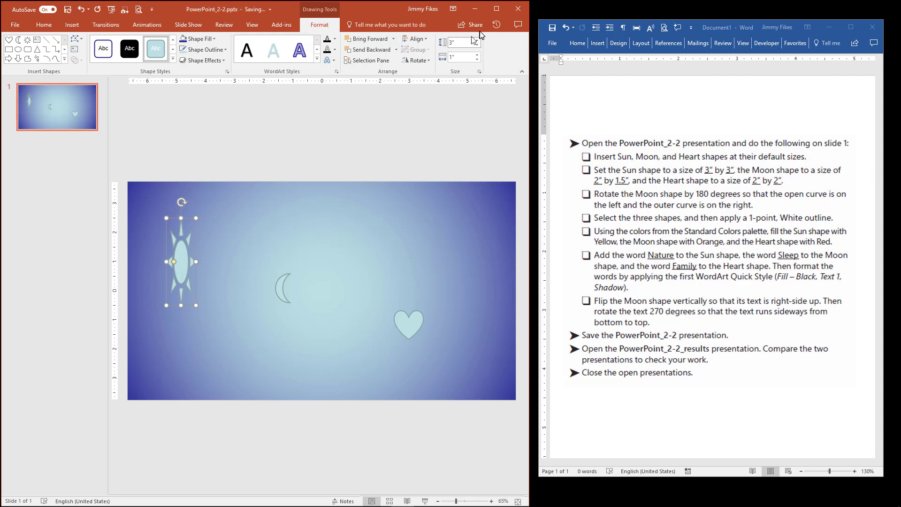
click(460, 57)
text(3)
key(Return)
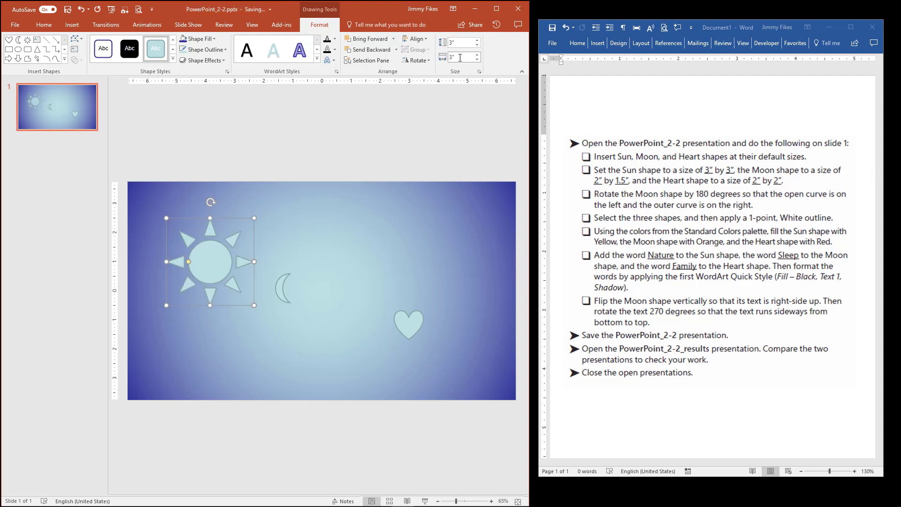
Step: Size the Moon to 2" height and 1.5" width
click(280, 298)
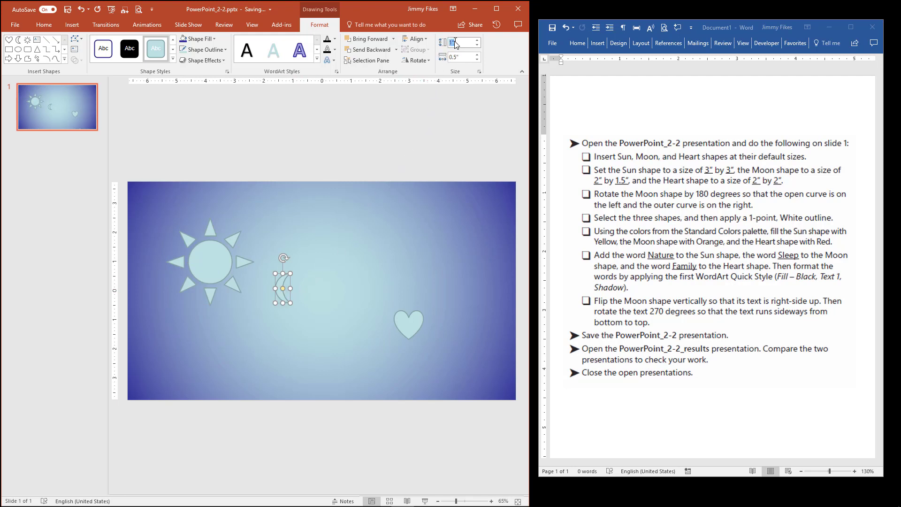
text(2)
key(Return)
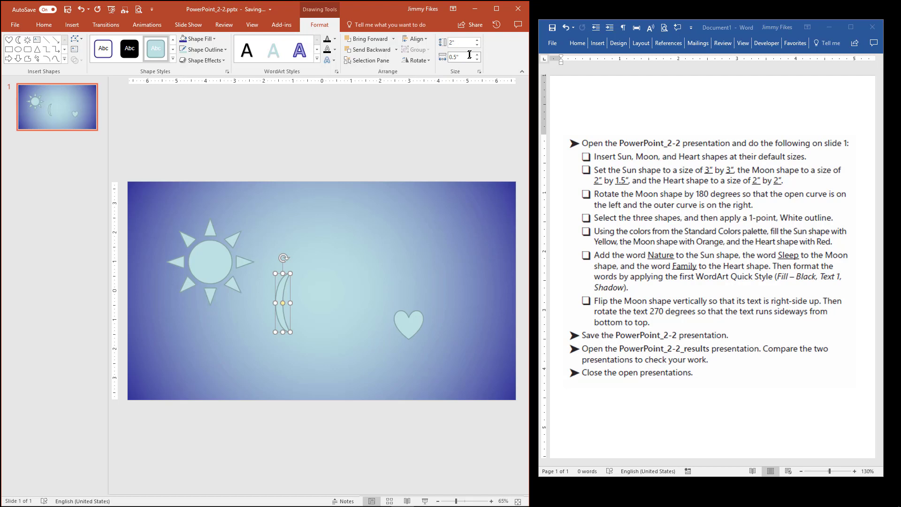
click(469, 56)
text(1.5)
key(Return)
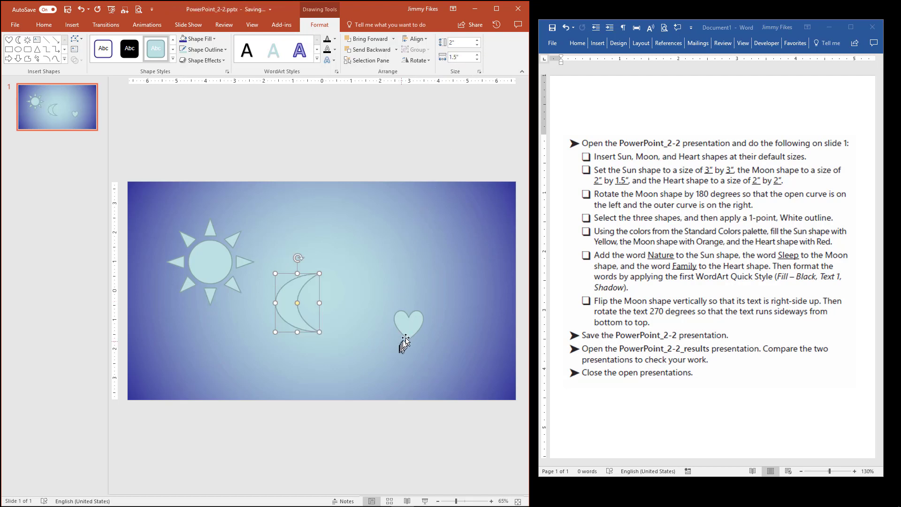
Step: Size the Heart to 2" height and 2" width
click(405, 337)
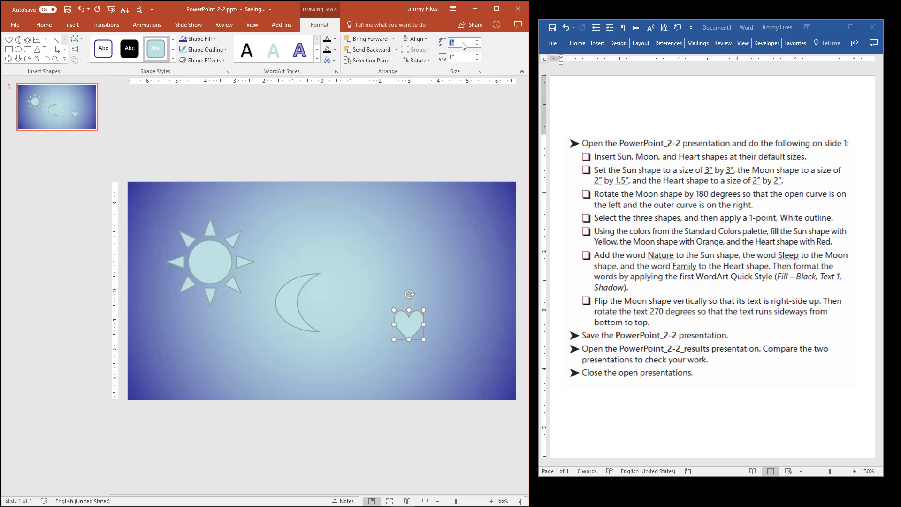
text(2)
key(Return)
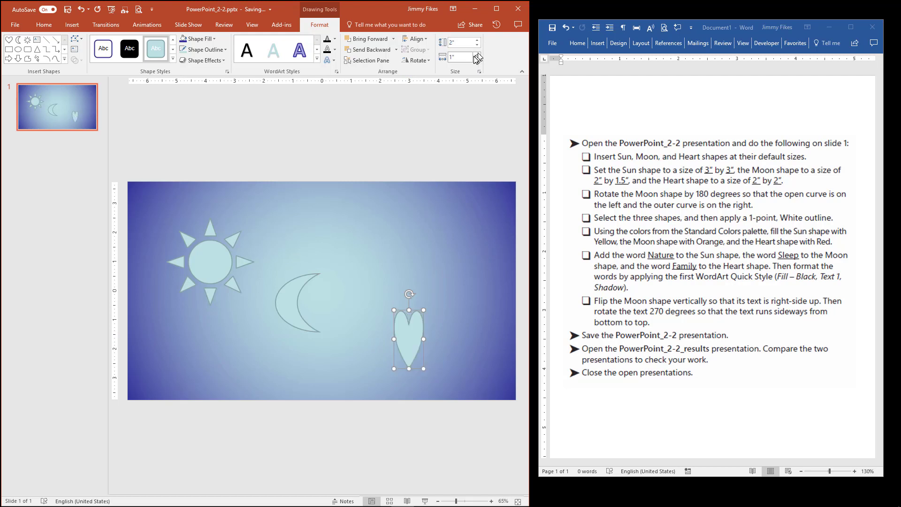
text(2)
key(Return)
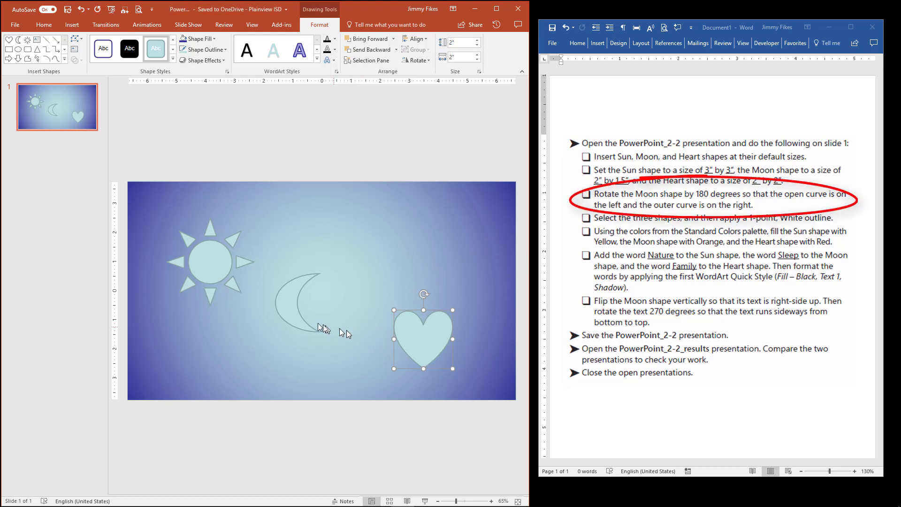
Step: Set the Moon's rotation to 180° in More Rotation Options
click(303, 321)
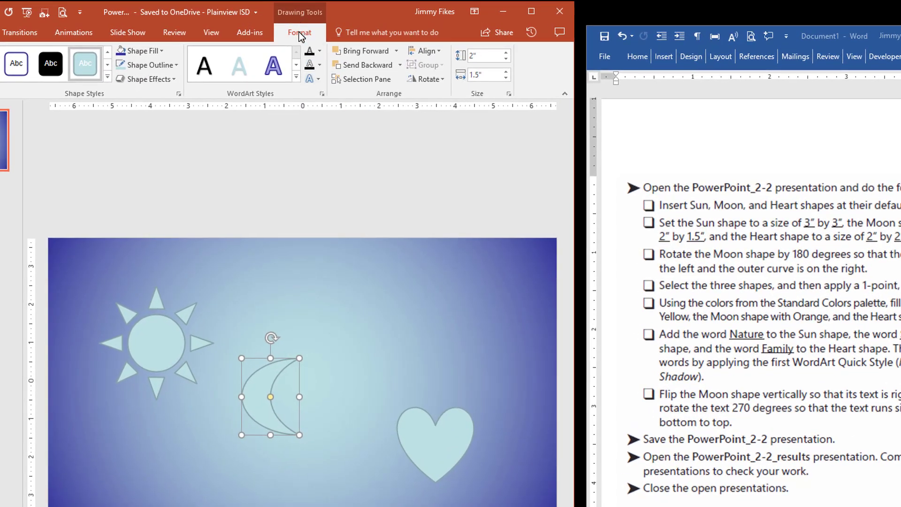
click(443, 78)
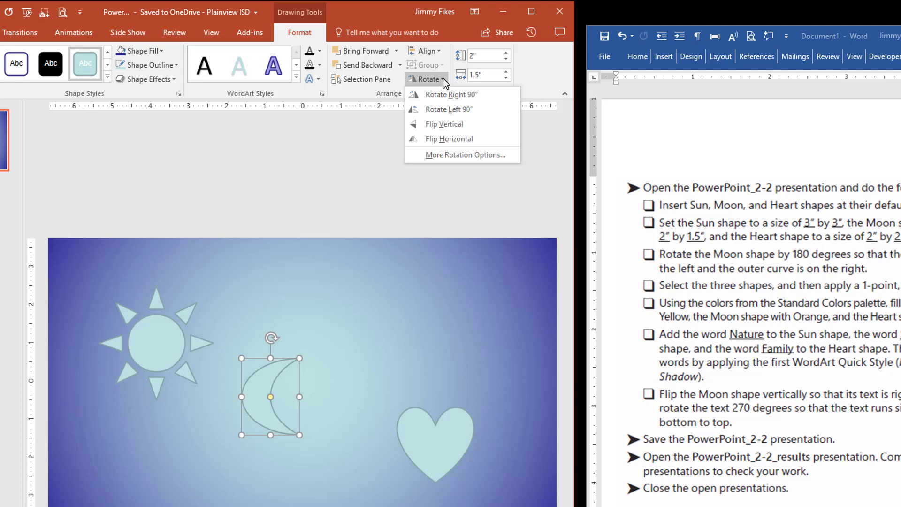
click(468, 155)
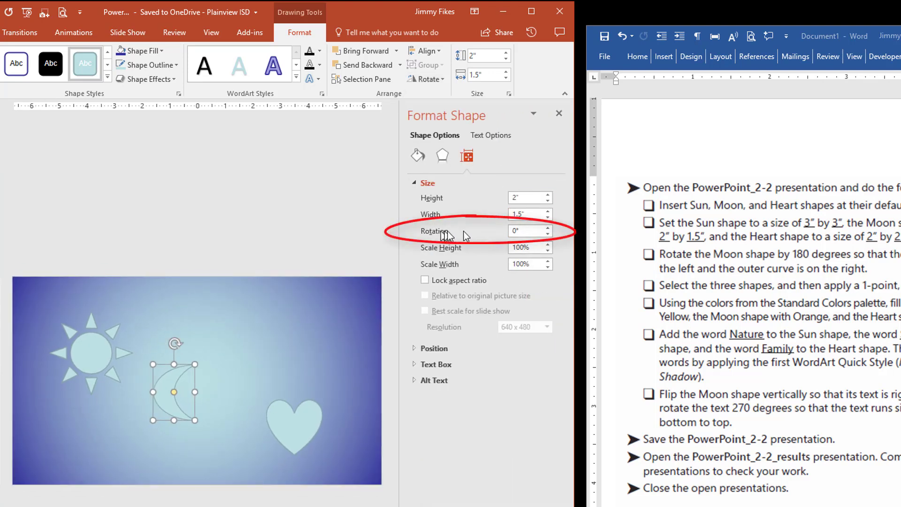
click(526, 231)
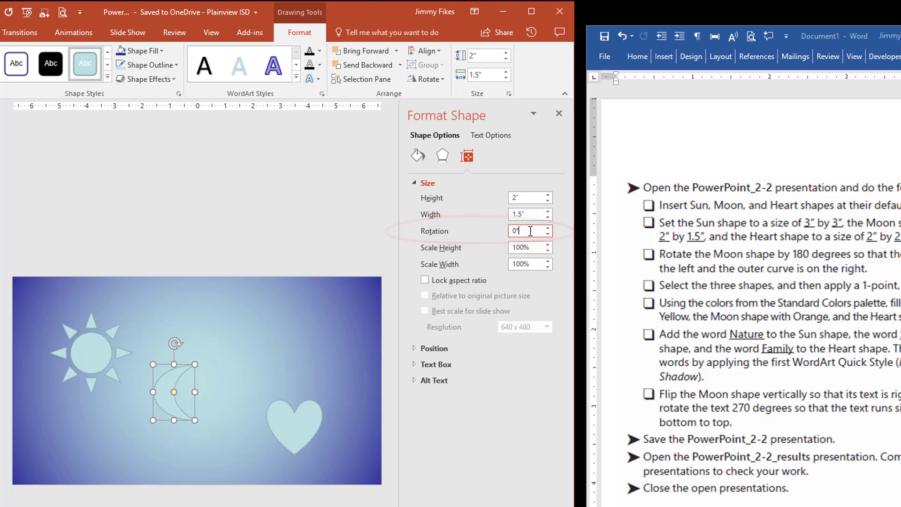
key(BackSpace)
key(BackSpace)
text(180)
key(Return)
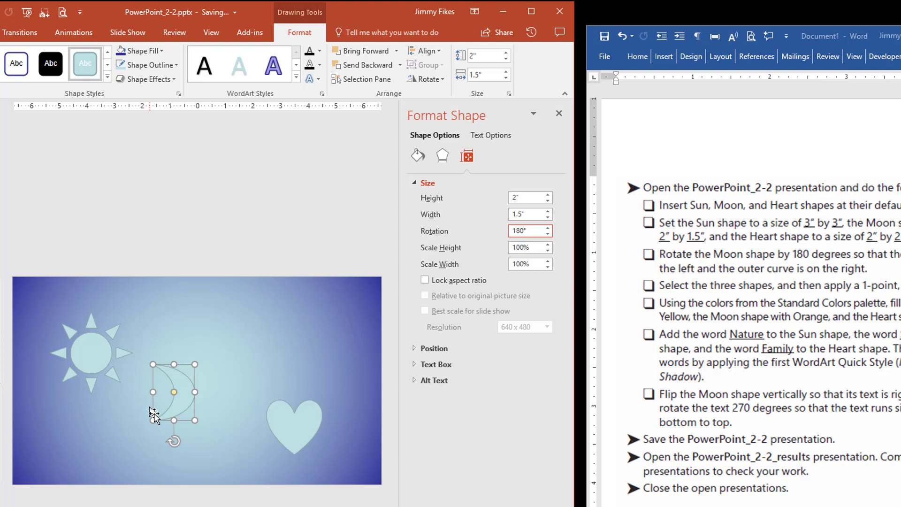
click(206, 401)
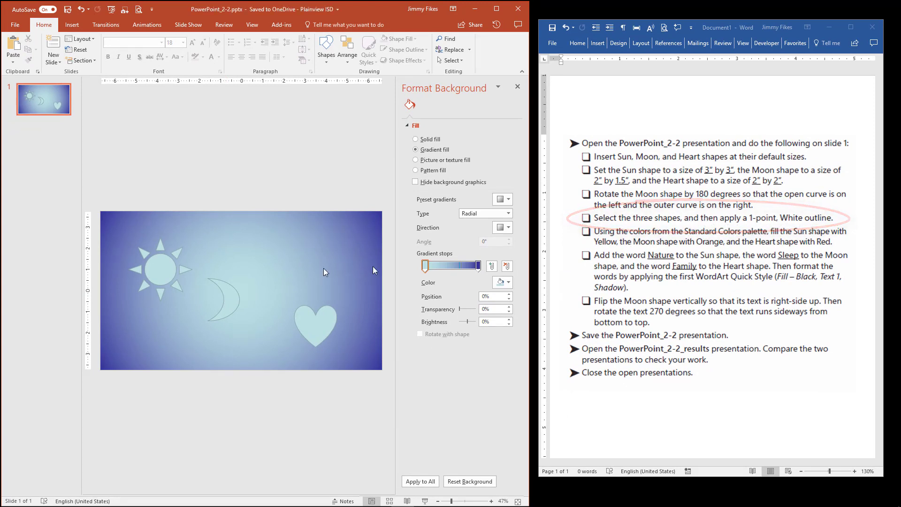
Step: Select the Sun, Moon and Heart together and give them a White, Background 1 outline
click(169, 284)
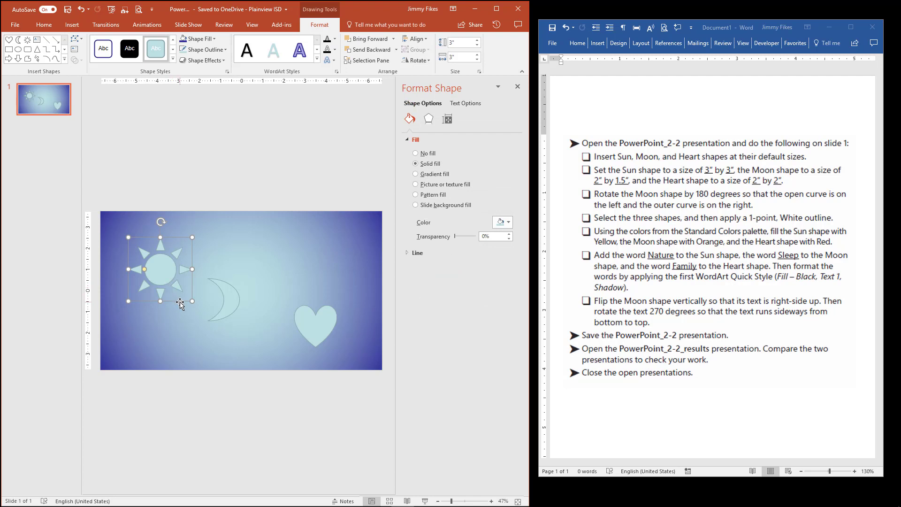
shift+click(227, 313)
shift+click(299, 324)
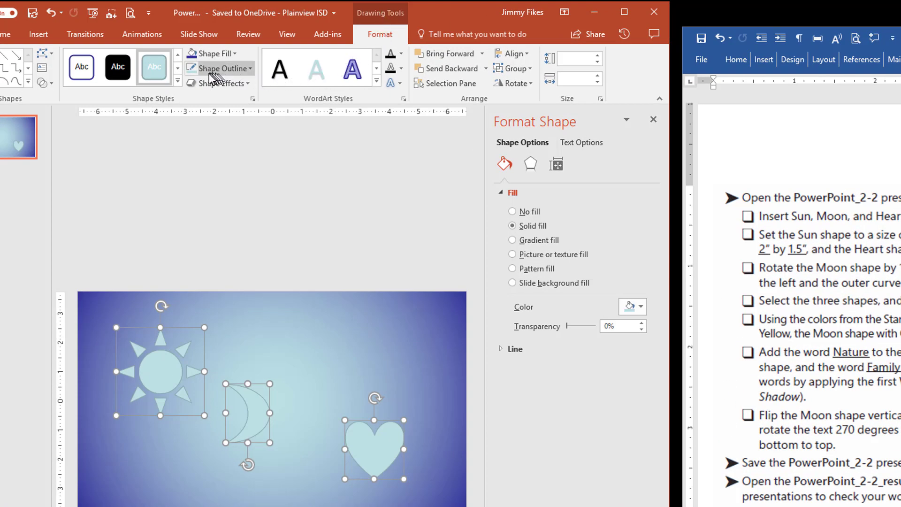
click(250, 69)
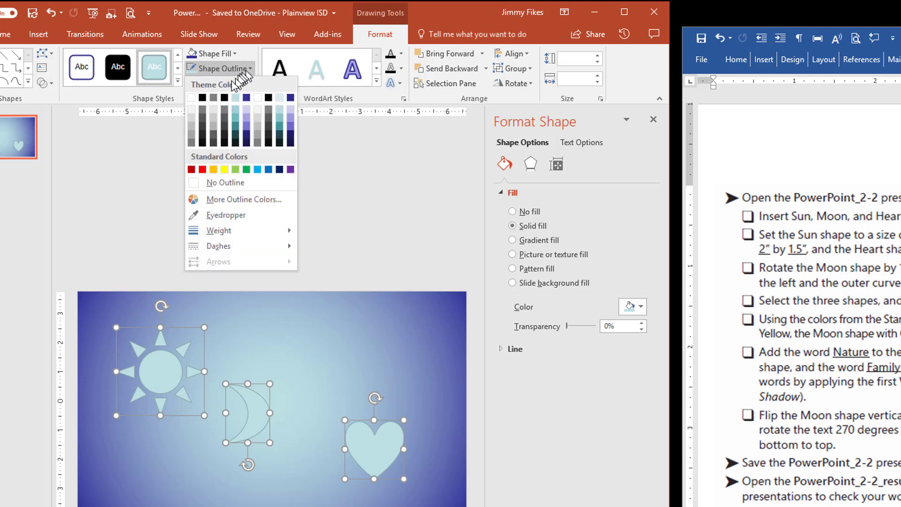
click(191, 98)
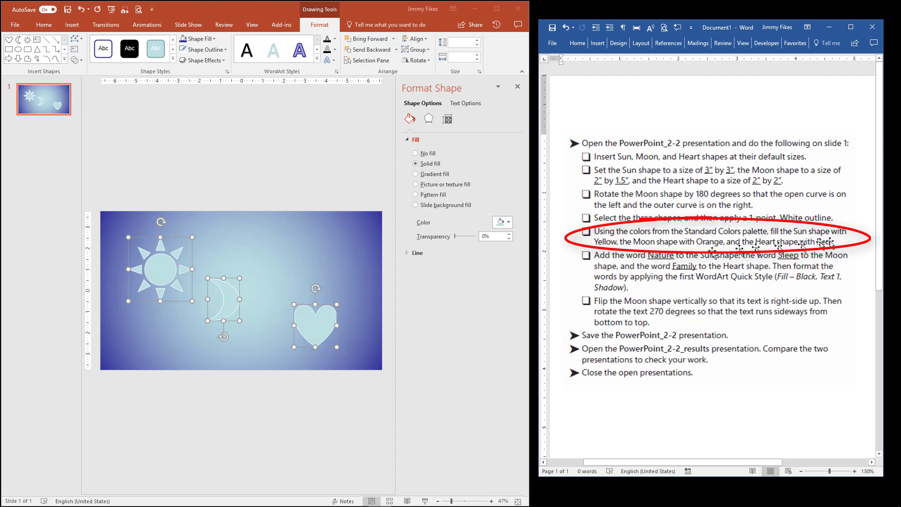
Step: Fill the Sun Yellow, the Moon Orange and the Heart Red from Standard Colors
click(265, 258)
click(170, 273)
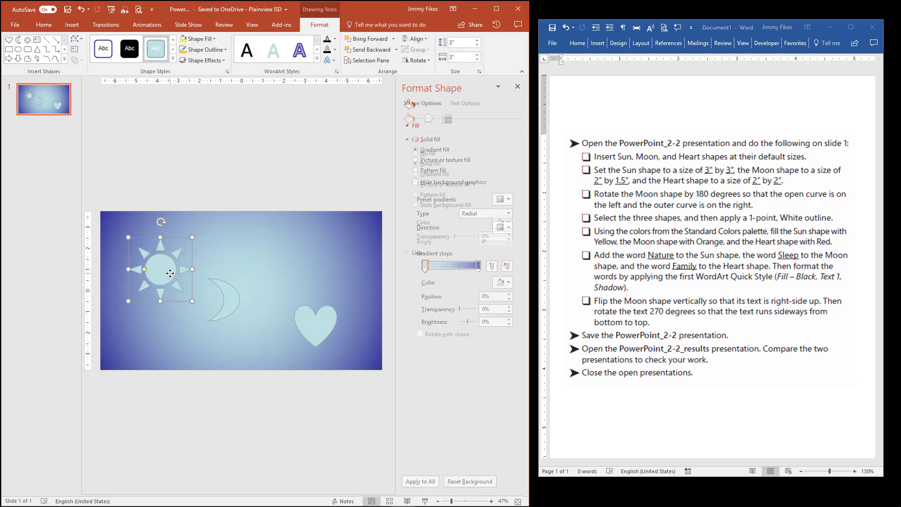
click(216, 41)
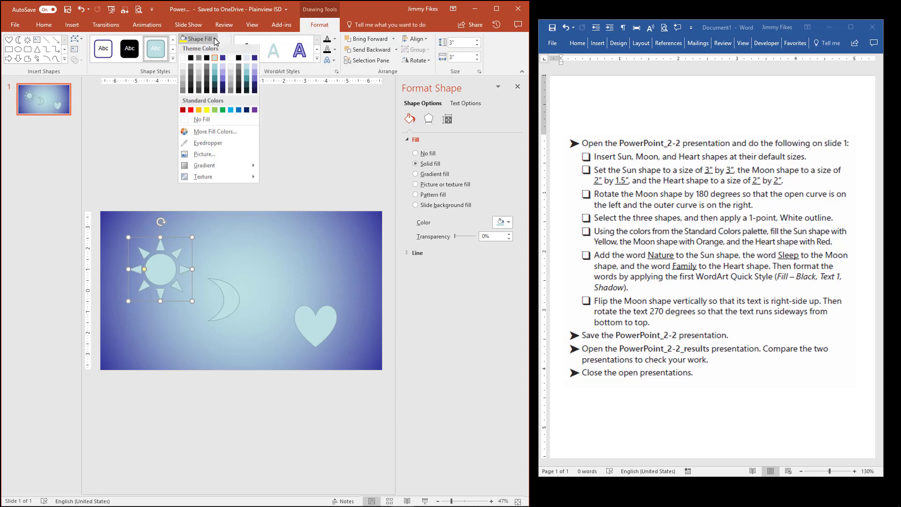
click(207, 113)
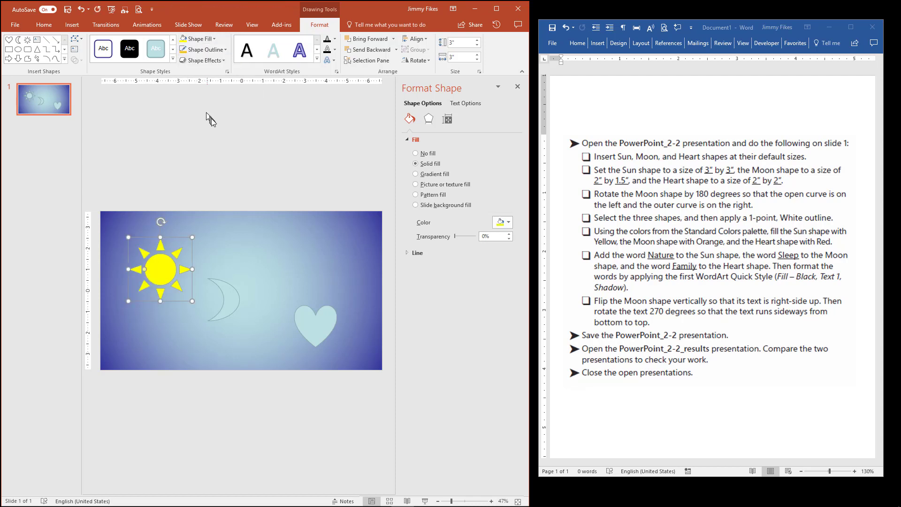
click(225, 284)
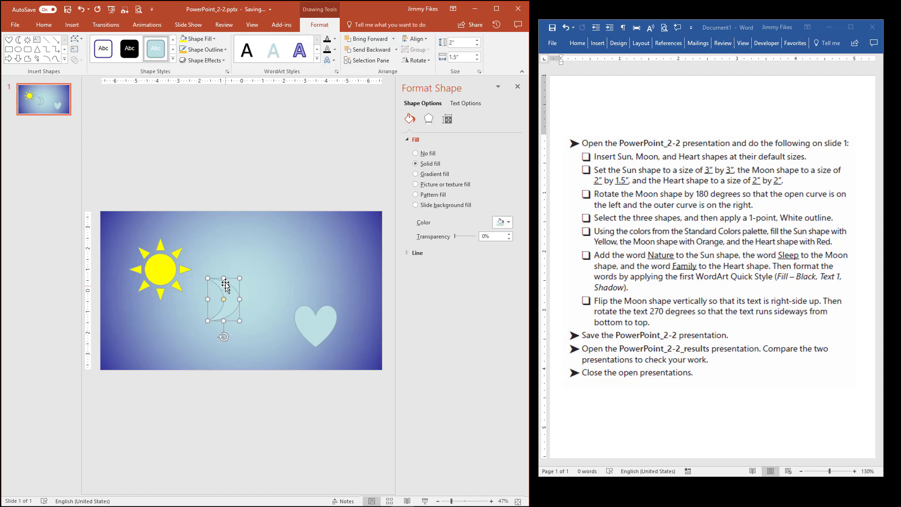
click(214, 40)
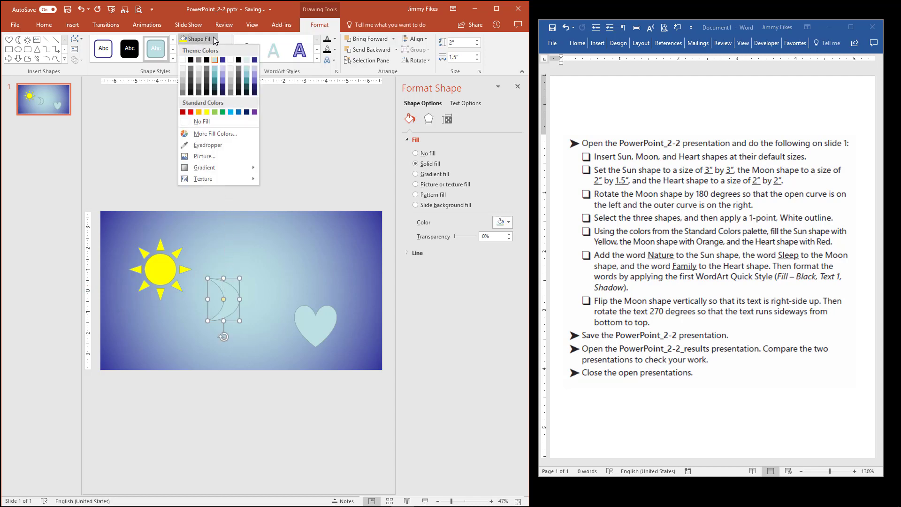
click(199, 111)
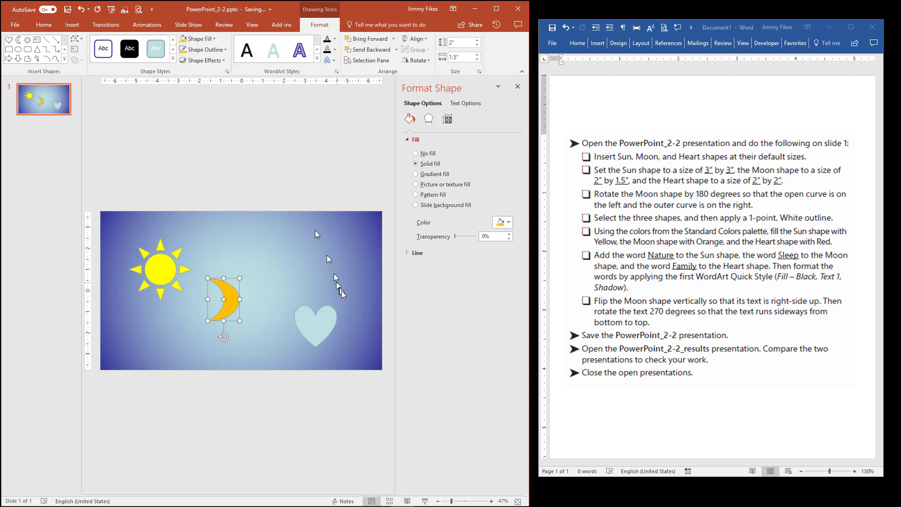
click(329, 310)
click(215, 39)
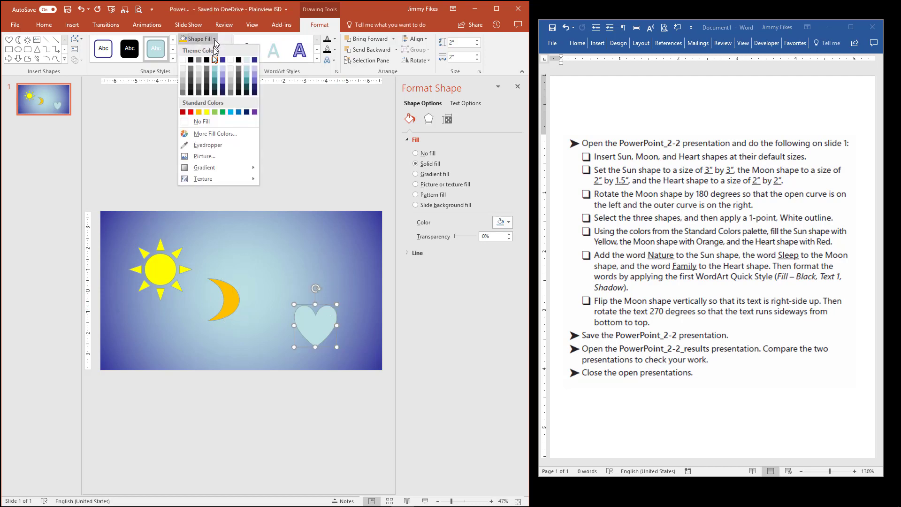
click(190, 112)
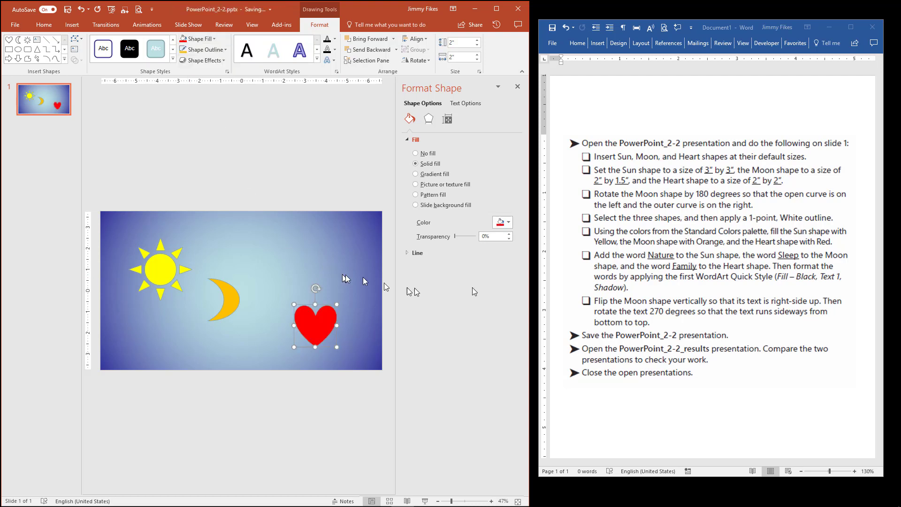
click(697, 254)
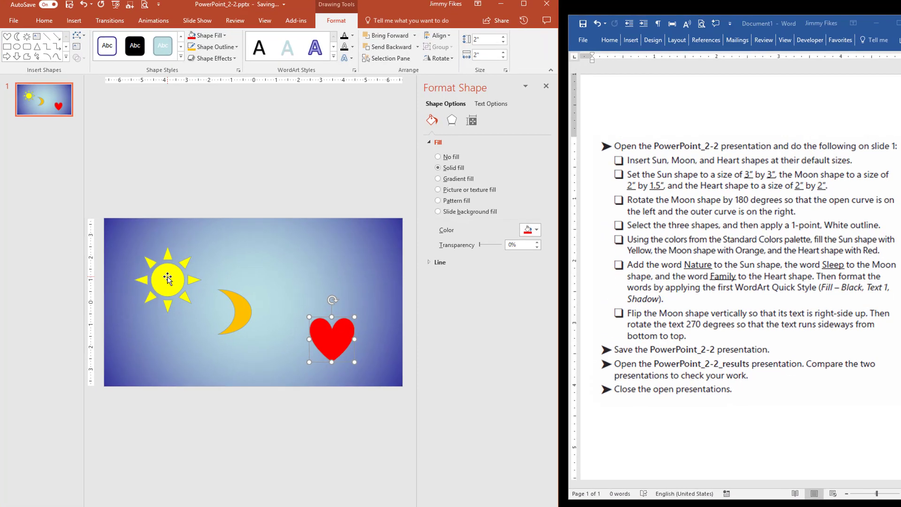
Step: Type the word 'Nature' into the Sun shape
click(169, 278)
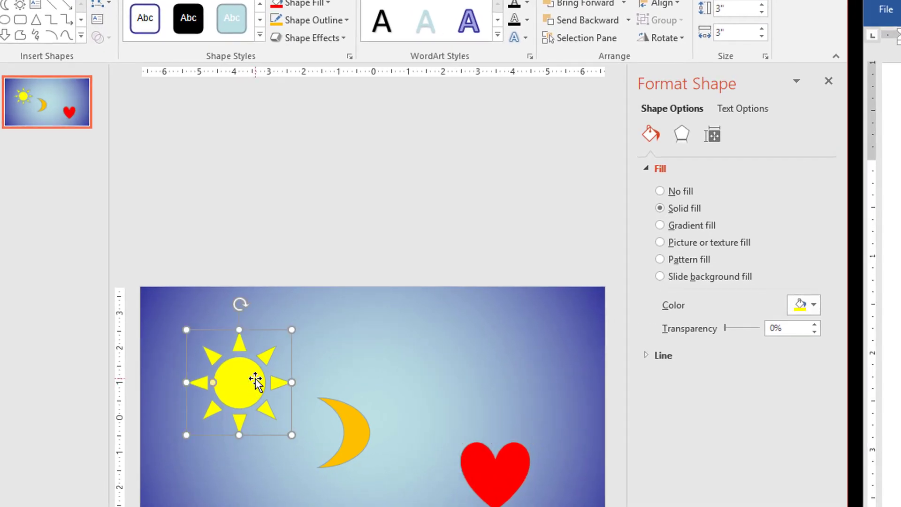
text(Nature)
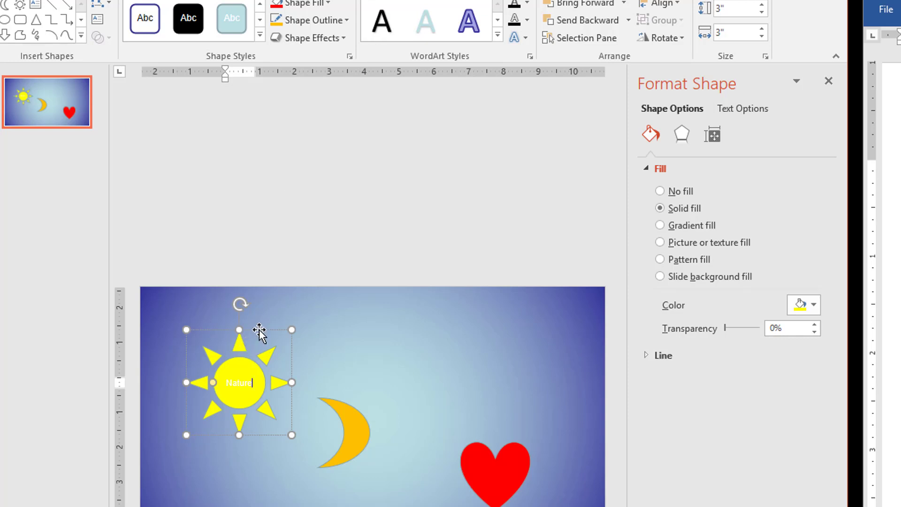
click(259, 330)
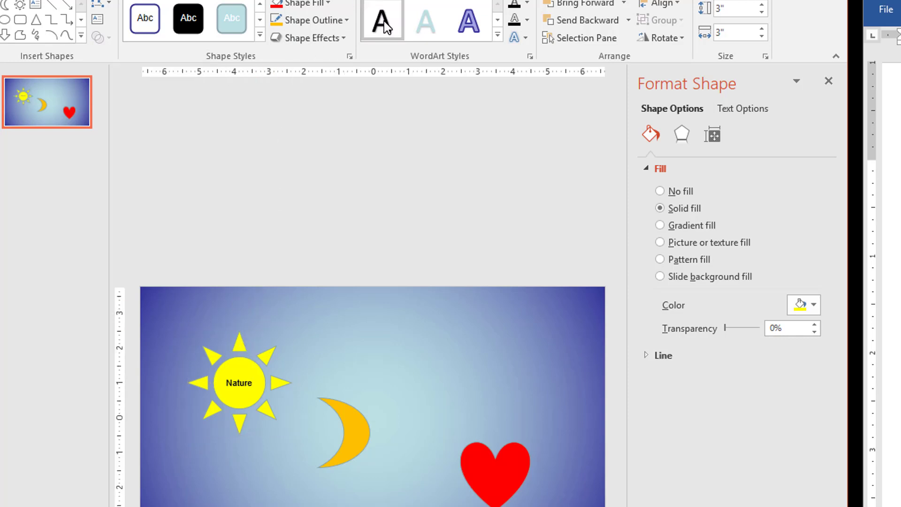
Step: Type the word 'Sleep' into the Moon shape
click(347, 420)
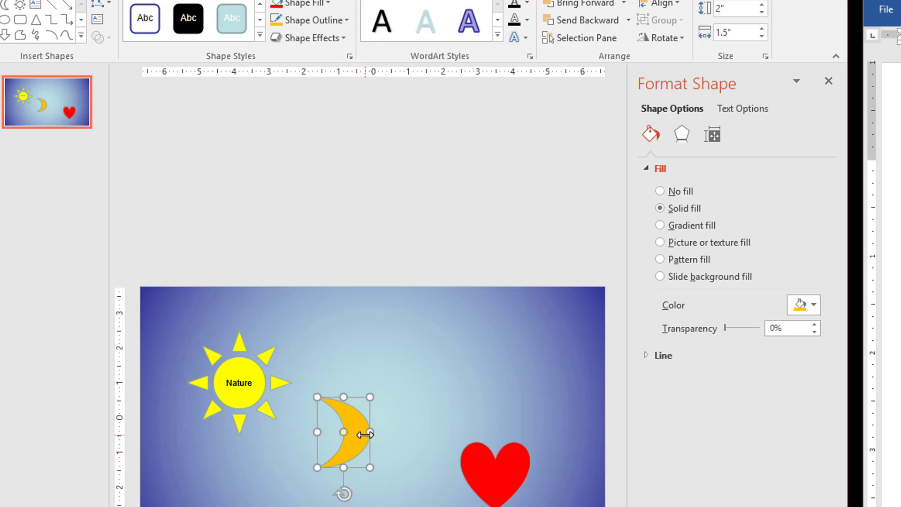
text(daeIS)
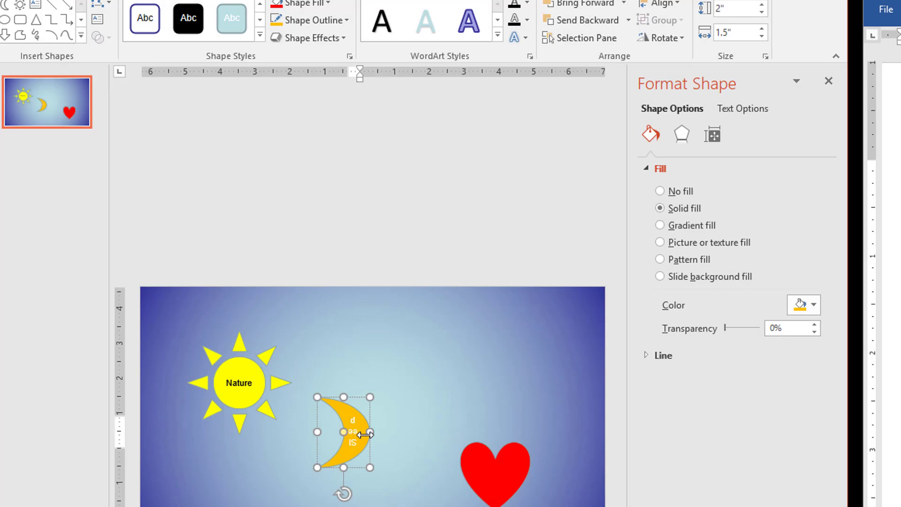
click(353, 397)
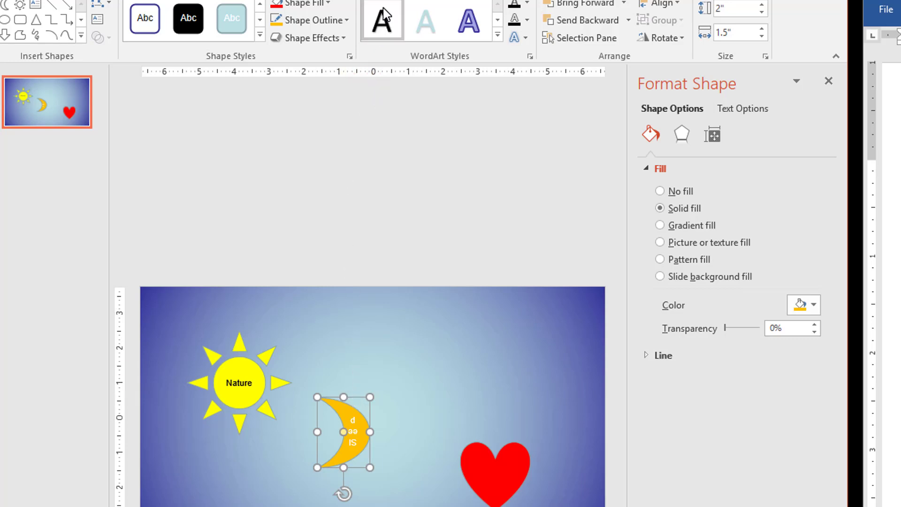
Step: Type 'Family' into the Heart and apply the black WordArt style
click(500, 482)
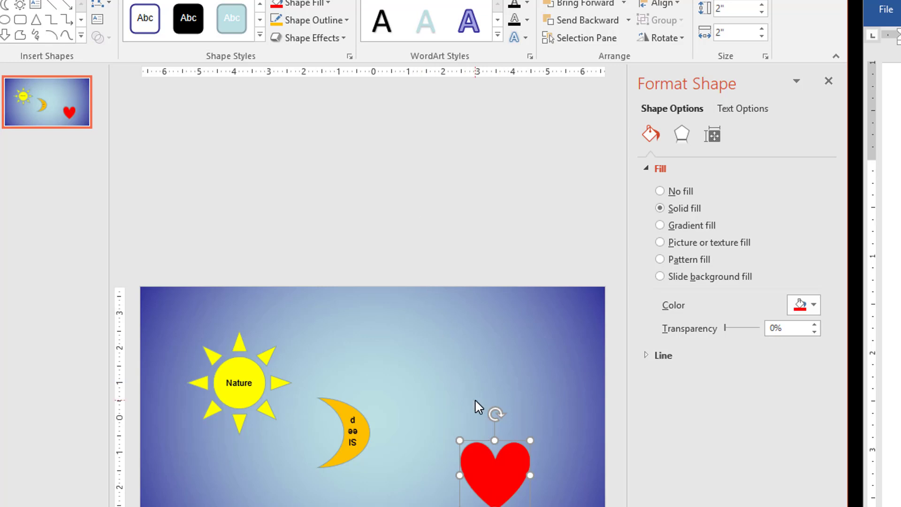
text(Family)
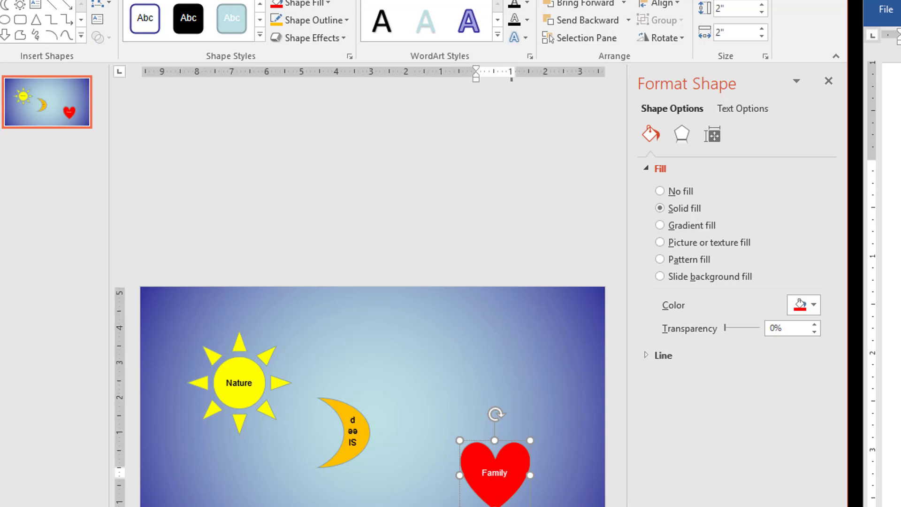
click(506, 442)
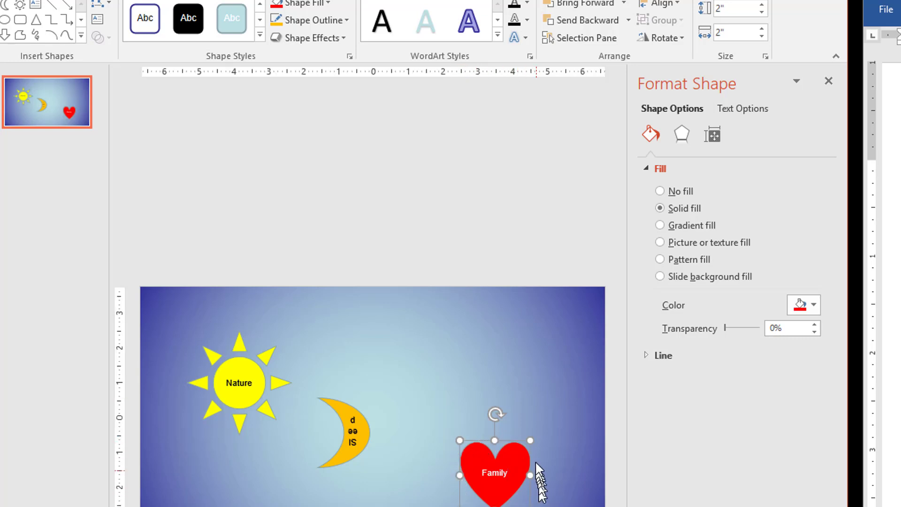
click(387, 29)
key(Escape)
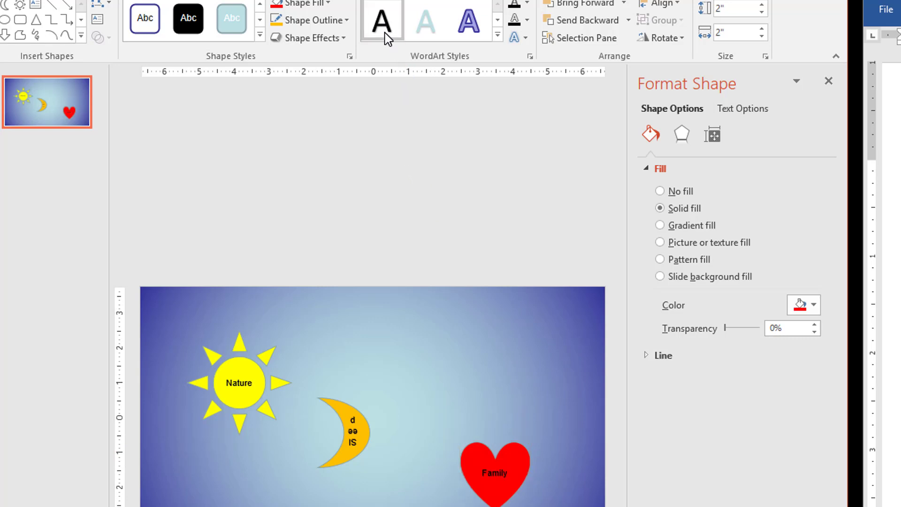
key(Tab)
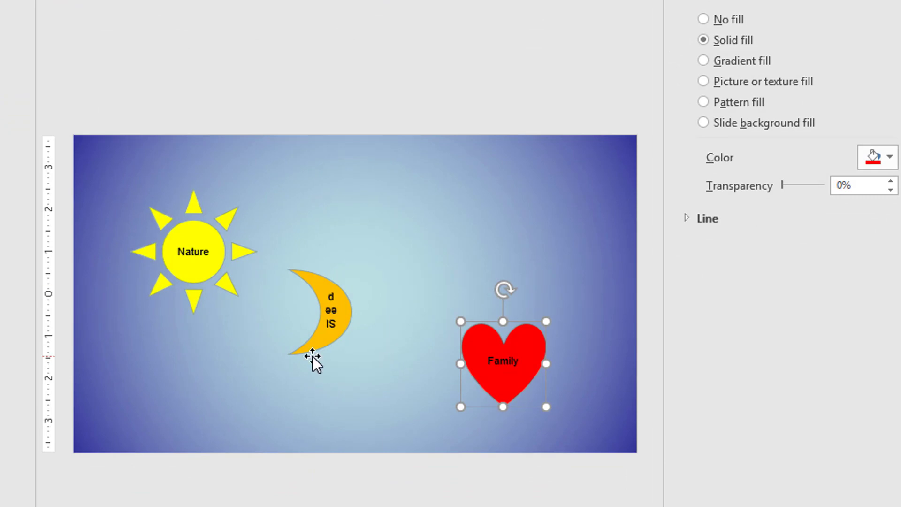
Step: Flip the Moon vertically so 'Sleep' reads right-side up
click(313, 356)
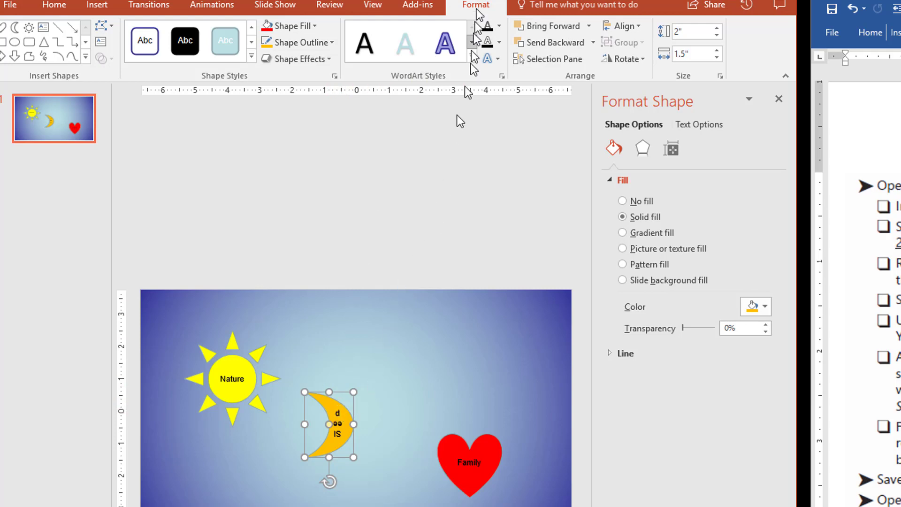
click(642, 59)
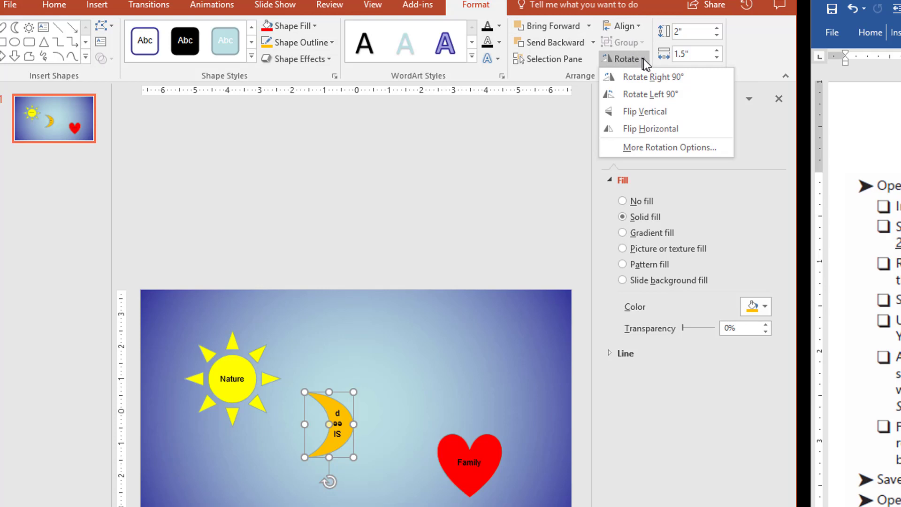
click(637, 112)
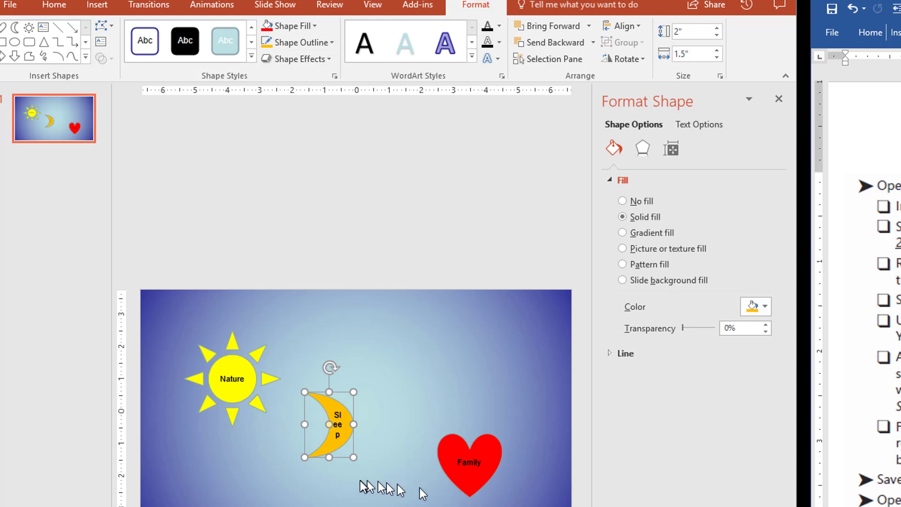
Step: Set the Moon's 'Sleep' text direction to Rotate all text 270°
double_click(340, 421)
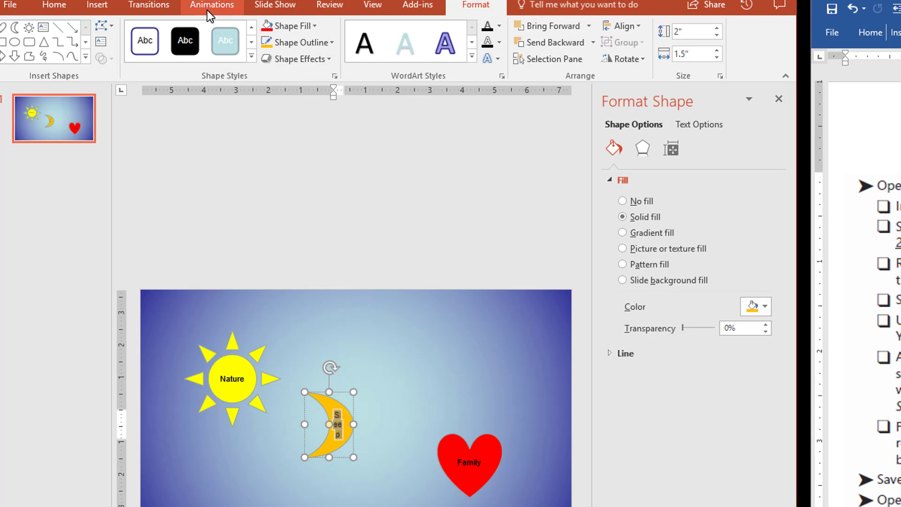
click(57, 9)
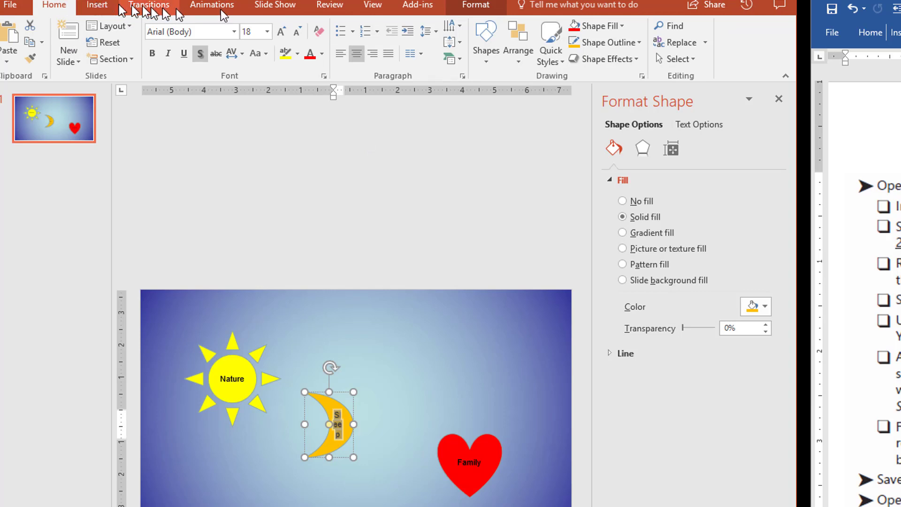
click(459, 27)
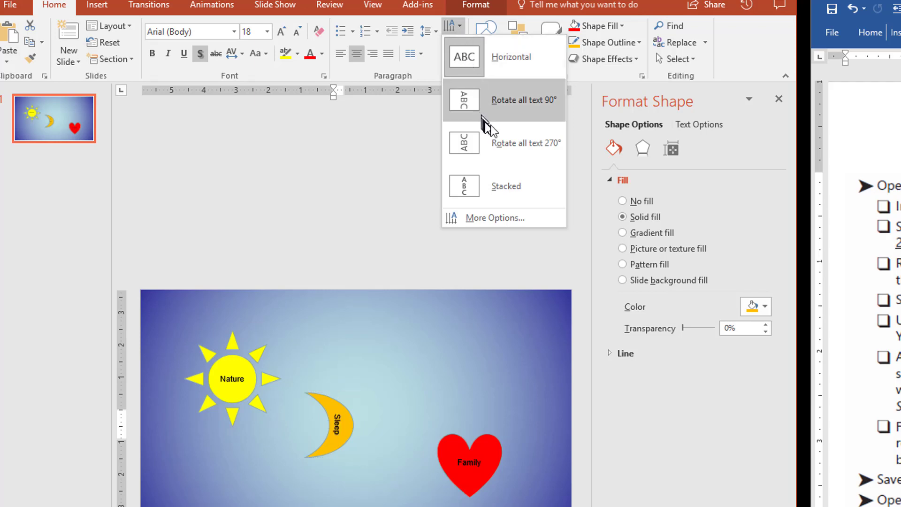
click(522, 145)
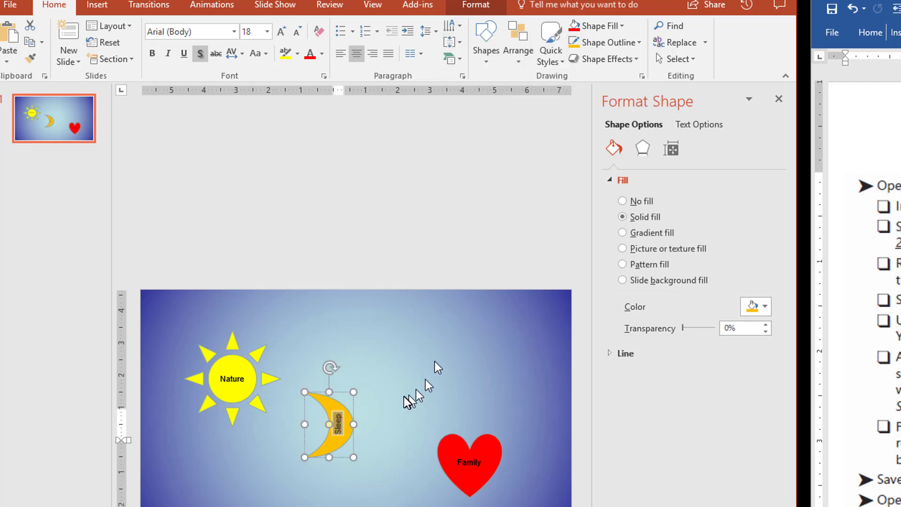
click(384, 421)
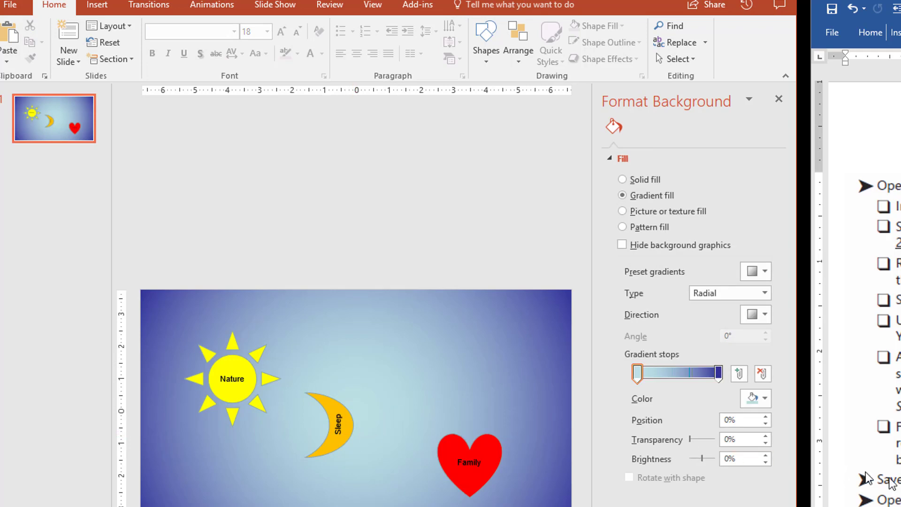